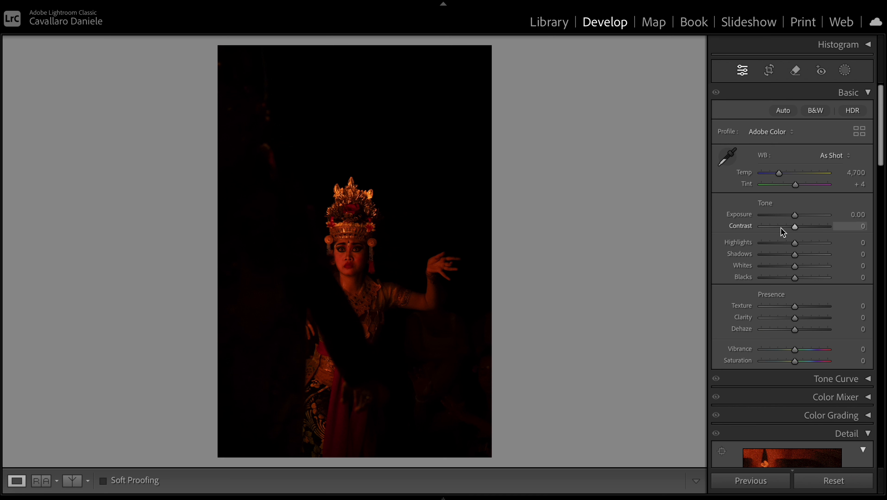
- Set the photo's Highlights to +37 and Blacks to -43
drag(797, 243, 809, 245)
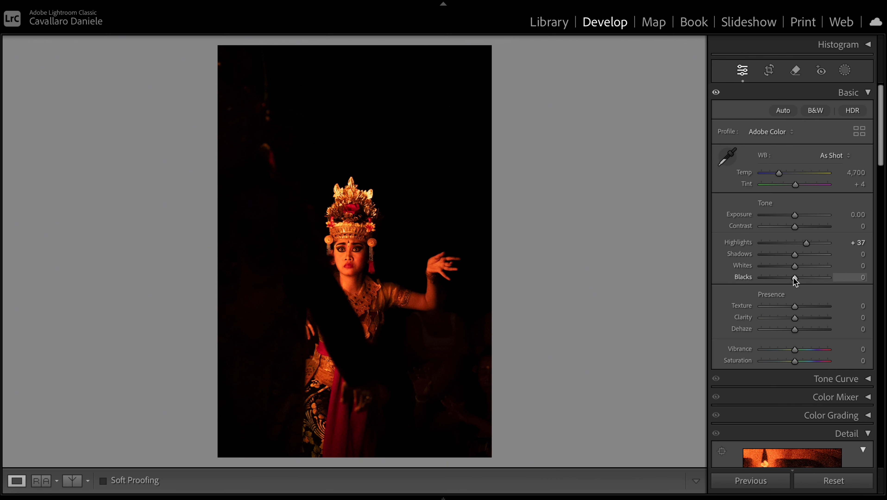
drag(793, 278, 780, 279)
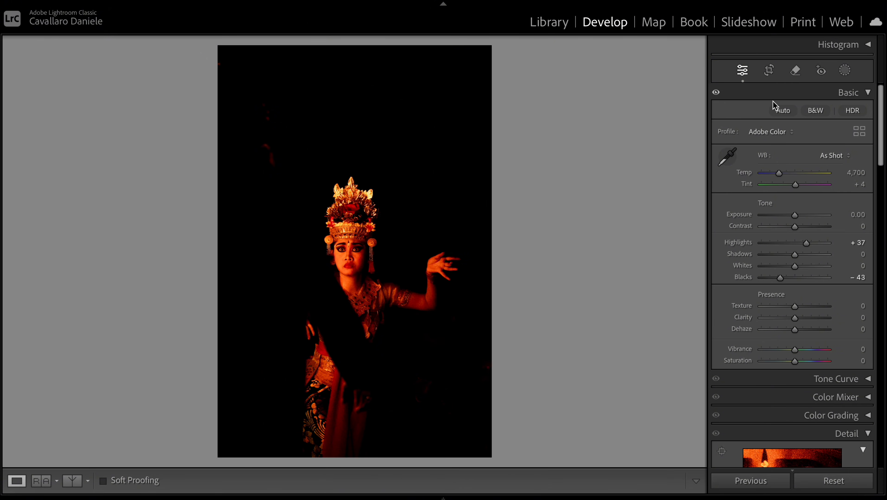
- Crop the photo tighter around the dancer with the aspect ratio unlocked, to about 3278 x 4495 pixels
click(772, 70)
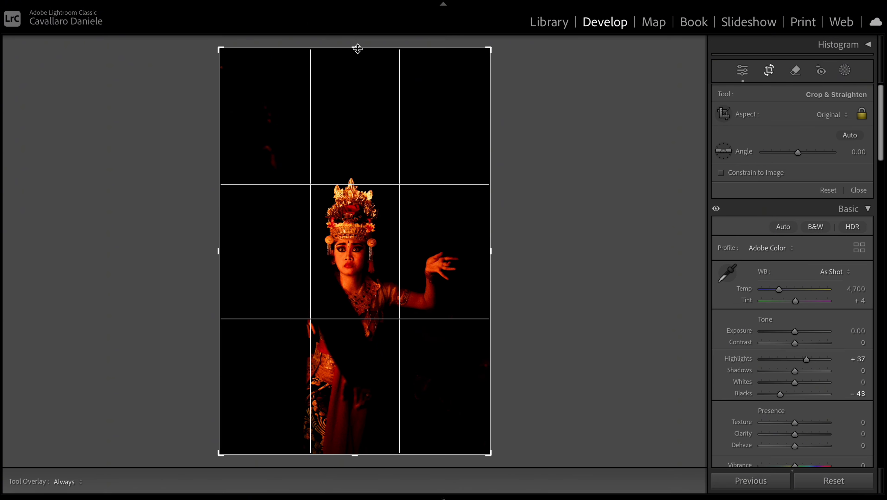
drag(356, 48, 357, 86)
drag(366, 174, 361, 174)
click(862, 114)
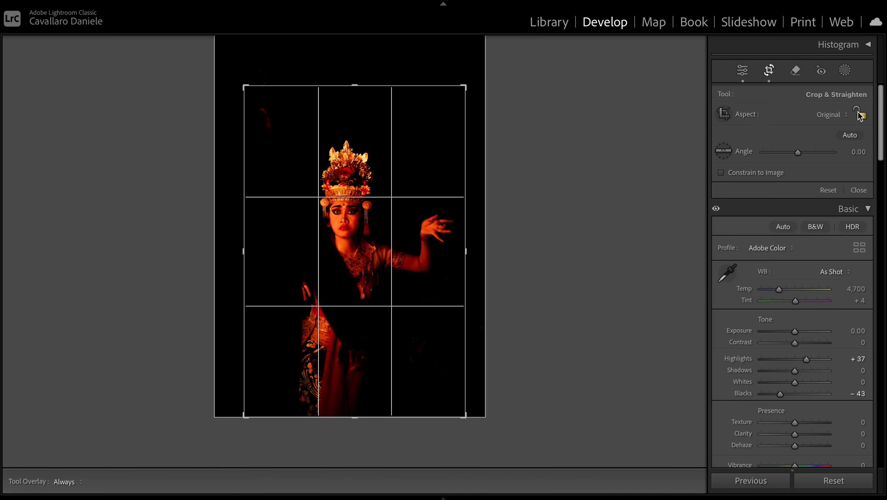
drag(378, 90, 376, 103)
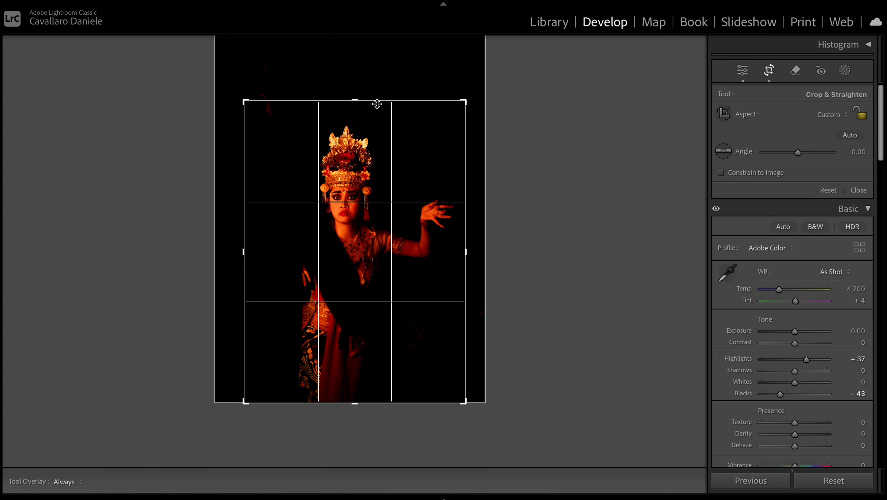
key(Return)
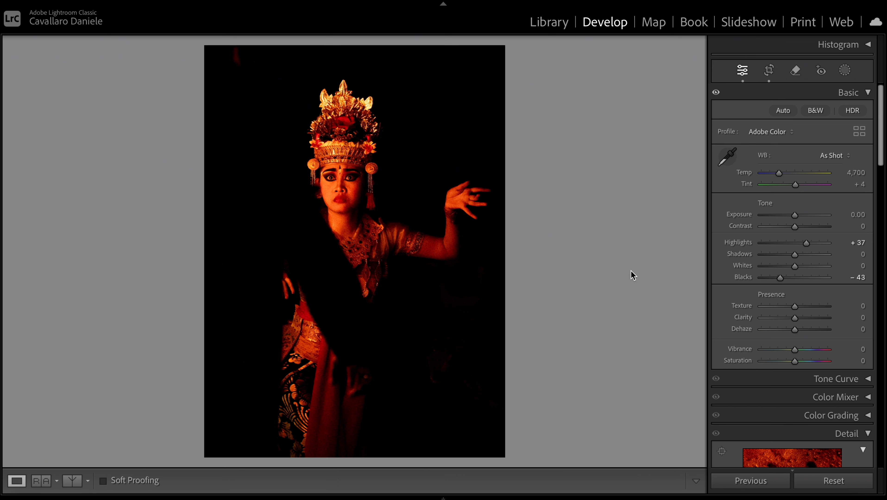
- Create an Objects mask covering the dancer's raised hand and lower dress, and check its coverage with the colour overlay
click(848, 71)
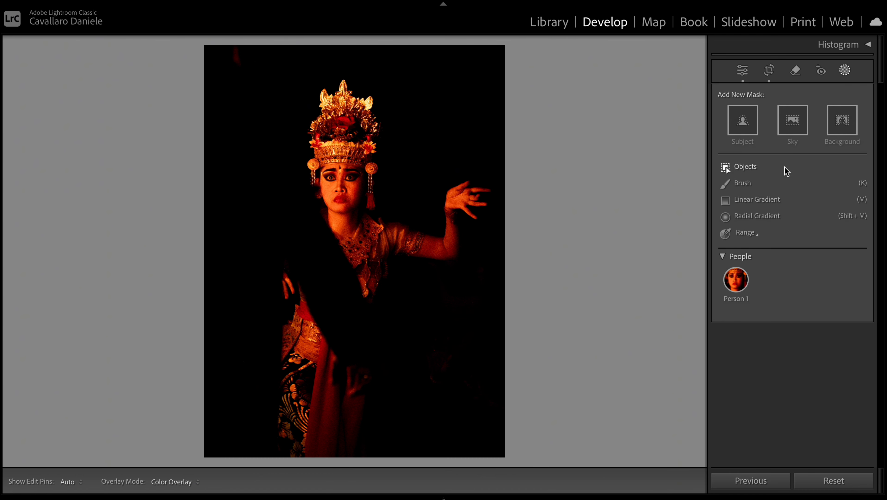
click(752, 170)
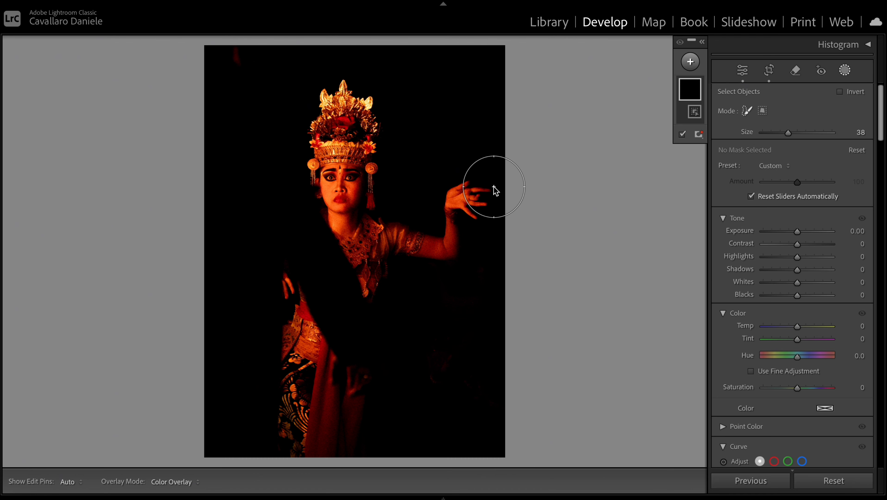
mouse_move(463, 199)
mouse_down()
mouse_move(422, 246)
mouse_move(351, 242)
mouse_move(391, 250)
mouse_move(389, 273)
mouse_move(290, 312)
mouse_move(296, 414)
mouse_move(309, 402)
mouse_move(331, 403)
mouse_move(289, 297)
mouse_move(313, 392)
mouse_up()
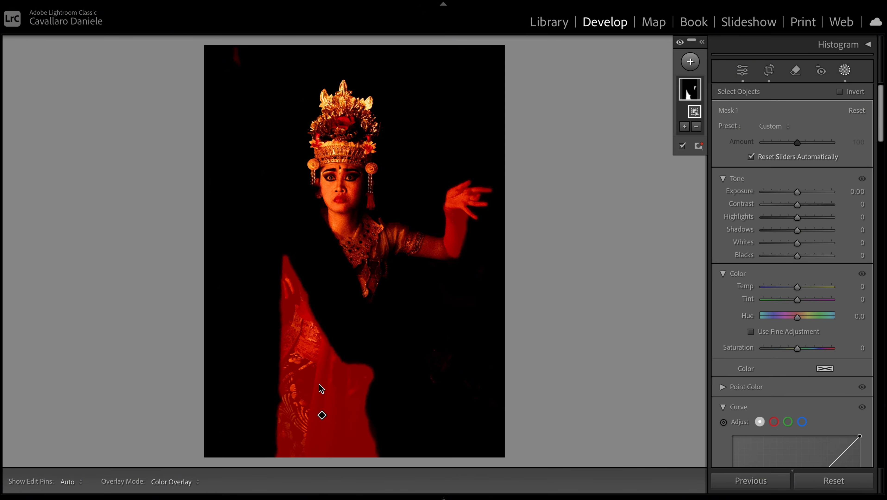
click(368, 257)
key(o)
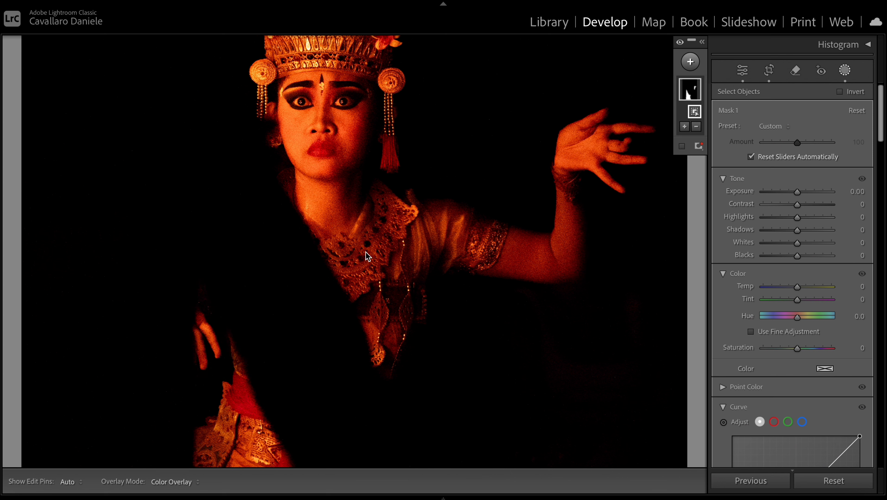
key(o)
key(o)
key(o)
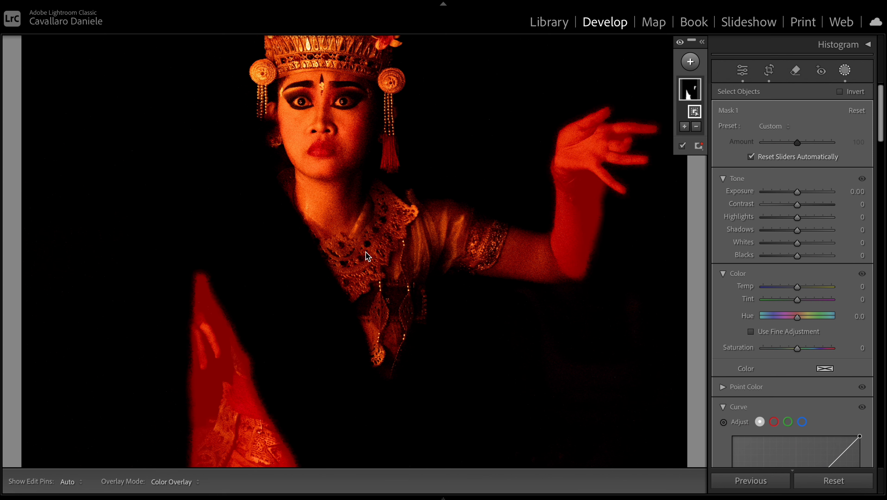
- Add the dancer's lace collar and blouse to the mask with another object selection
click(684, 127)
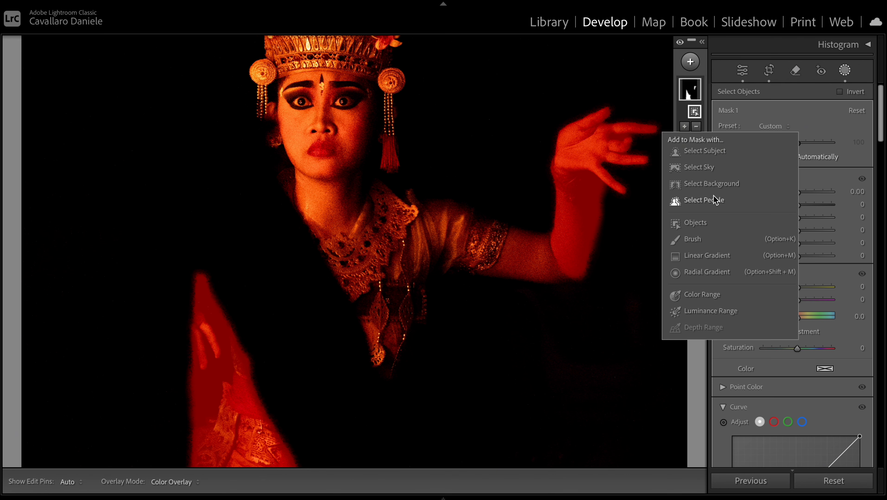
click(701, 224)
mouse_move(414, 235)
mouse_down()
mouse_move(375, 253)
mouse_move(338, 237)
mouse_move(387, 304)
mouse_move(374, 279)
mouse_move(312, 241)
mouse_up()
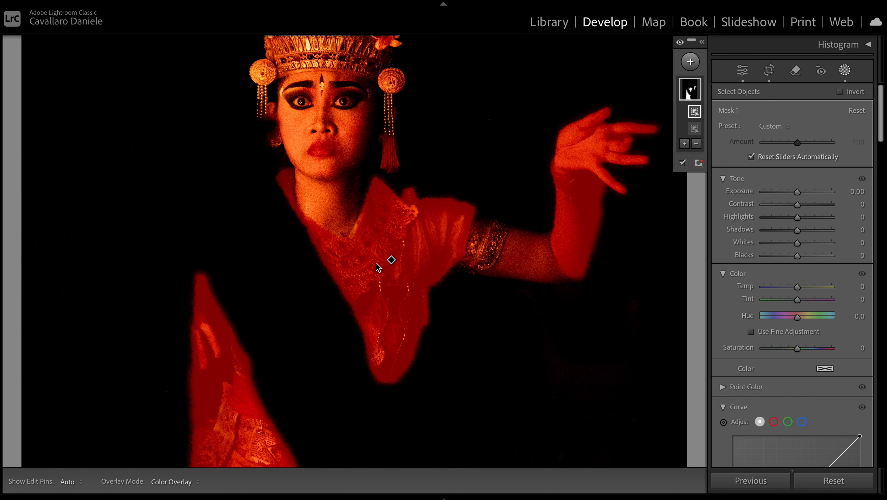
- Set the mask's Highlights to 31 and inspect the collar and raised hand up close
key(super+minus)
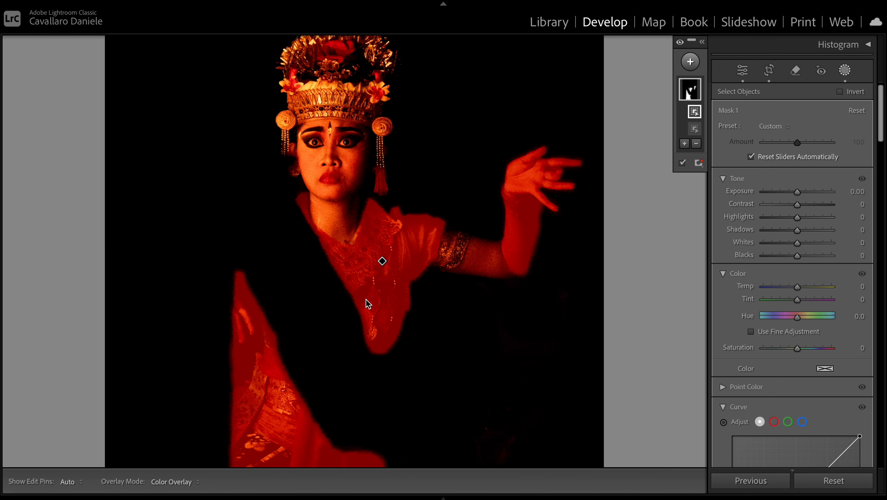
key(super+minus)
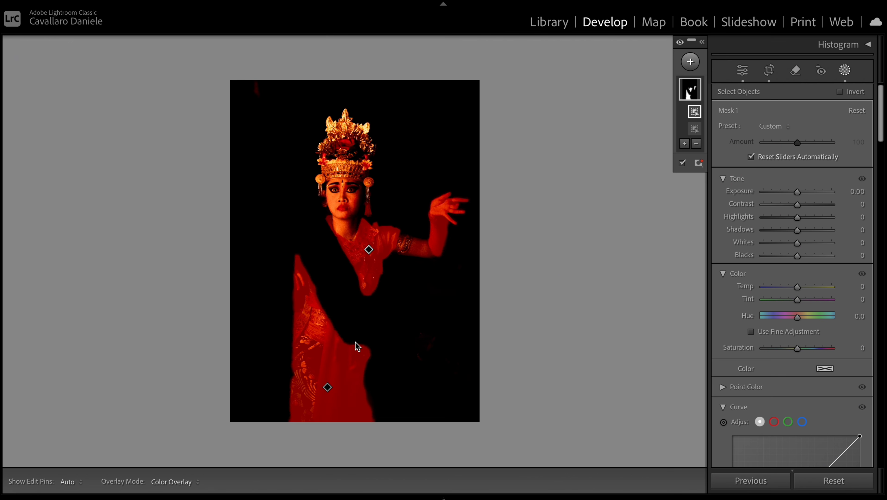
key(super+equal)
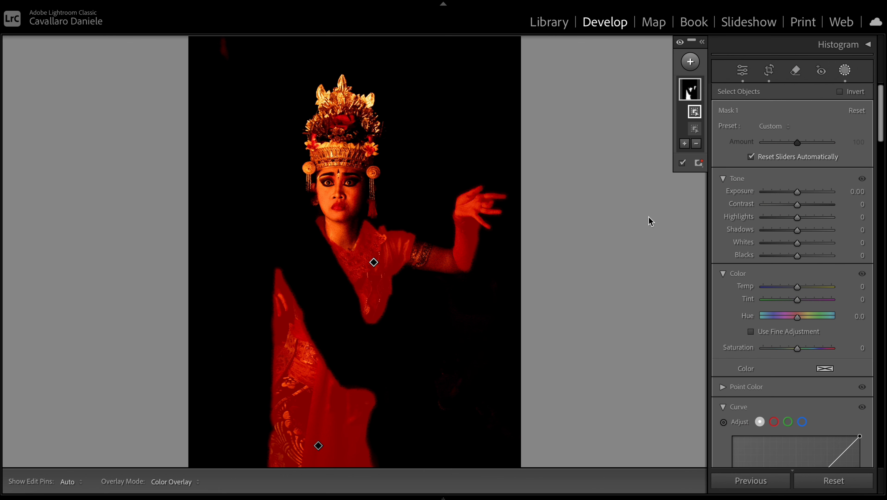
drag(797, 217, 809, 222)
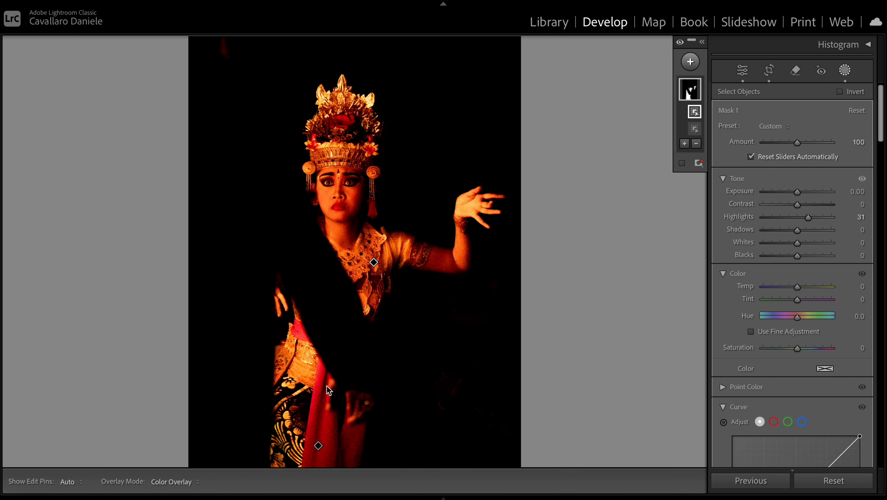
key(z)
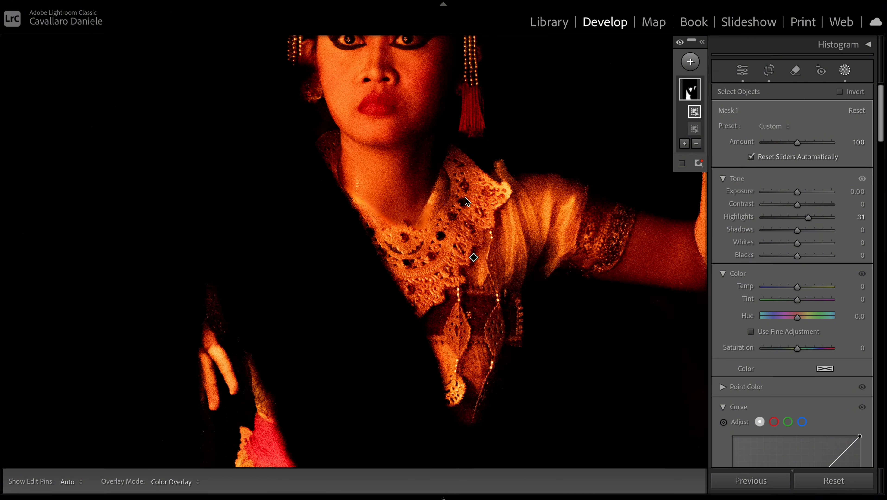
drag(465, 196, 108, 185)
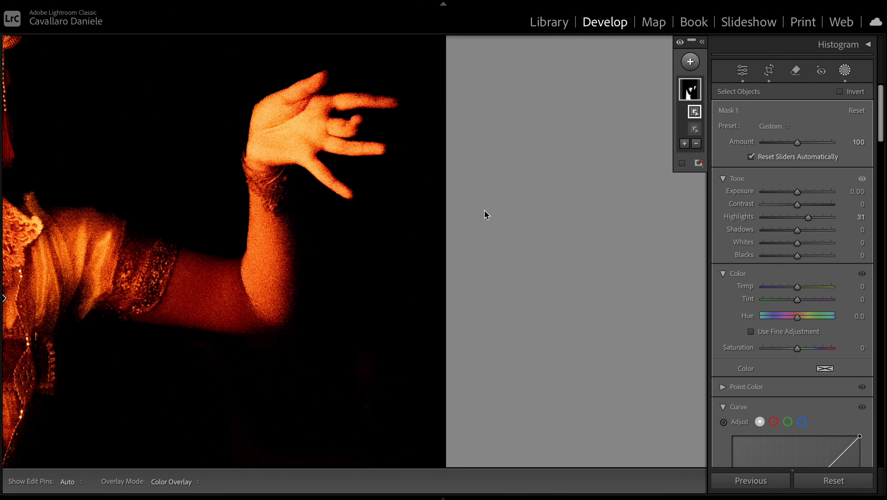
key(z)
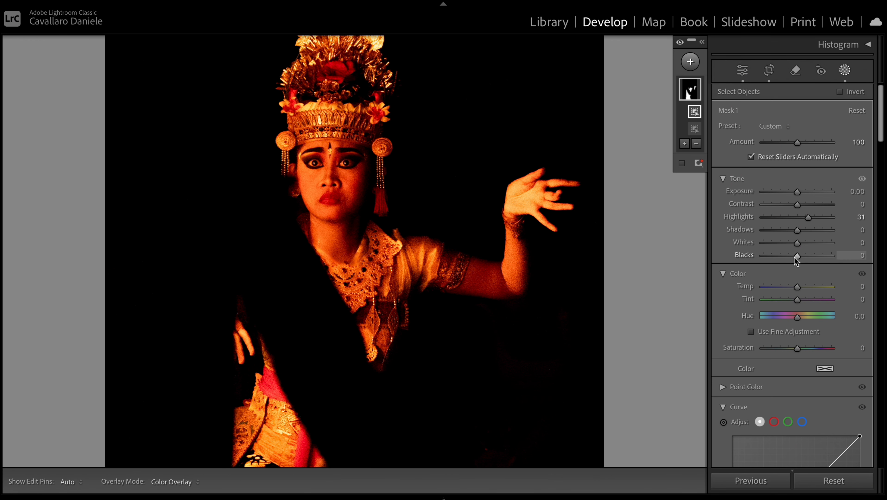
- Set the mask's Whites to -59 and Temp to -2, leaving Blacks at 0
drag(795, 257, 775, 259)
double_click(774, 260)
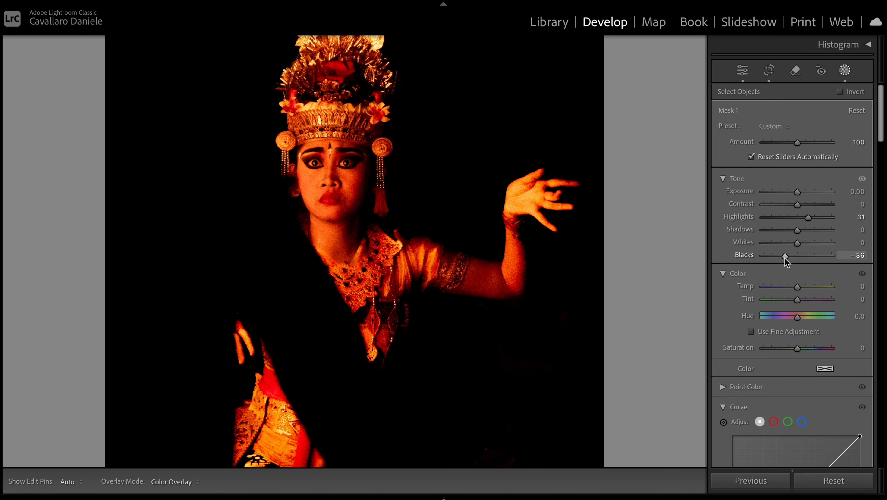
drag(798, 242, 777, 245)
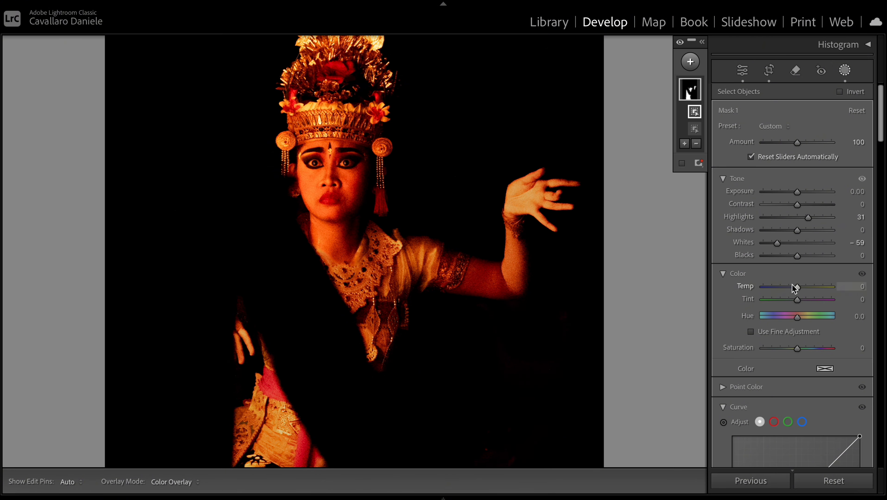
mouse_move(797, 288)
mouse_down()
mouse_move(778, 289)
mouse_move(806, 289)
mouse_move(781, 288)
mouse_move(797, 290)
mouse_up()
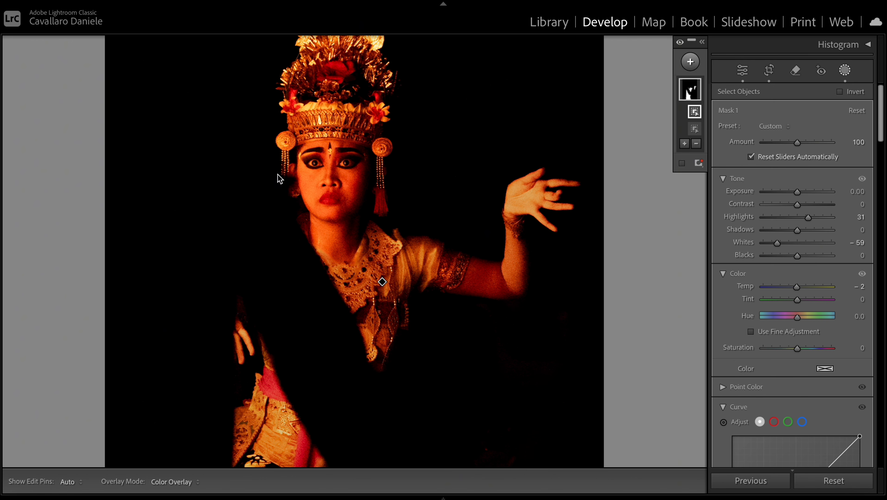
- Examine the noise on the dancer's face and show the photo's exposure, ISO and lens information over the image
click(443, 259)
key(super+=)
key(super+=)
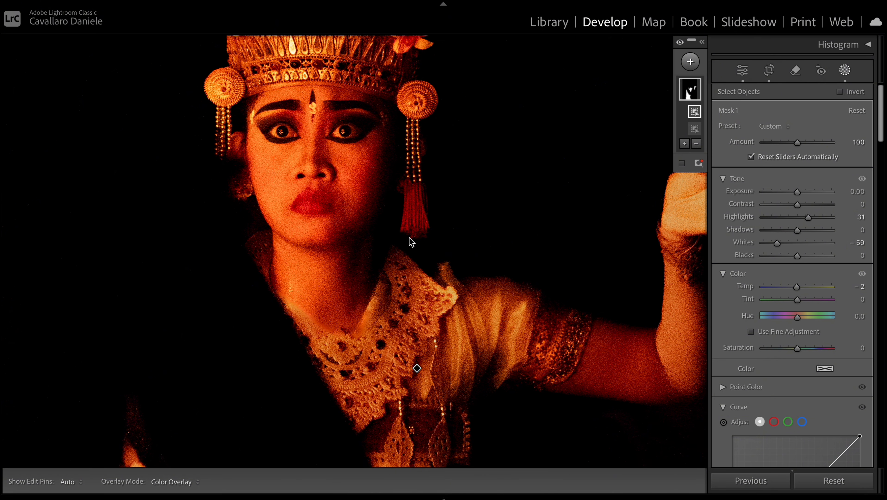
key(i)
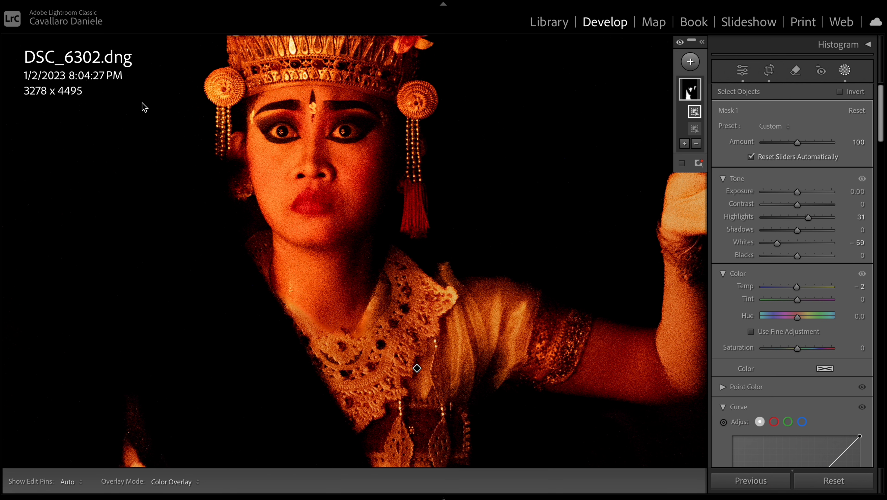
key(i)
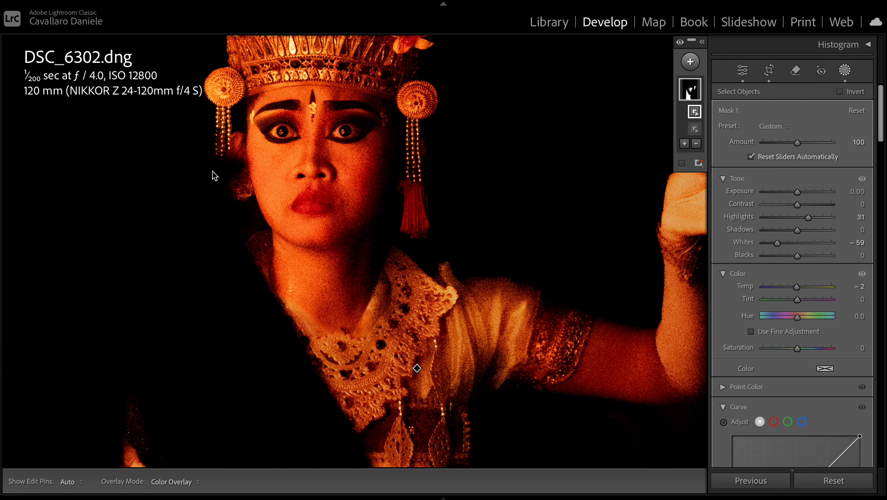
- Turn on chromatic aberration removal and profile corrections for the lens
scroll(799, 319, down, 10)
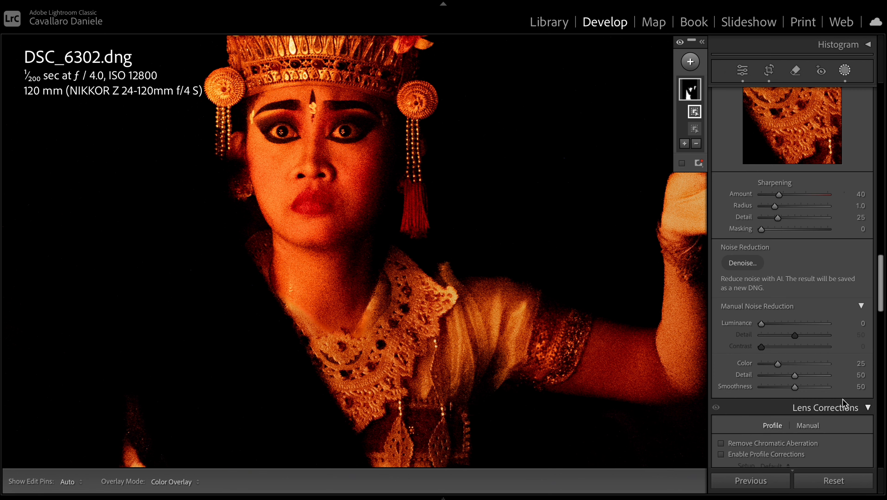
click(723, 444)
click(722, 455)
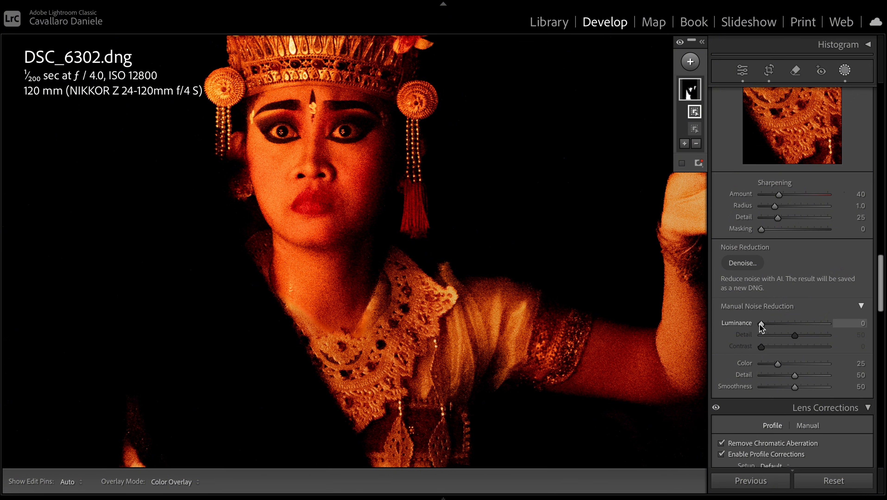
- Set the manual luminance noise reduction to 70 and check the smoothing on the dancer's face
drag(760, 326, 808, 331)
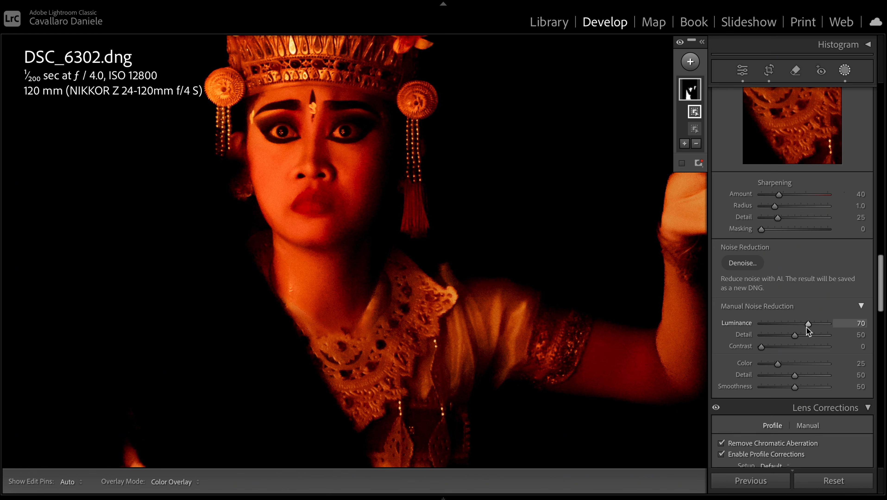
click(303, 205)
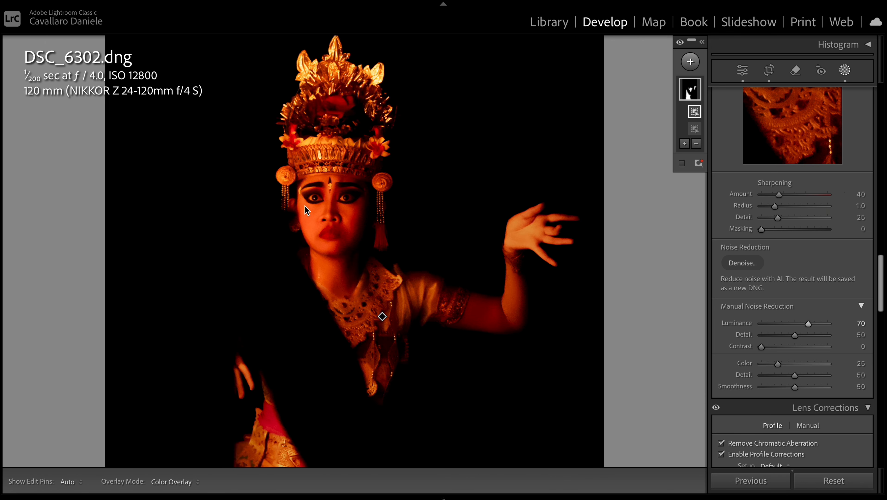
click(322, 203)
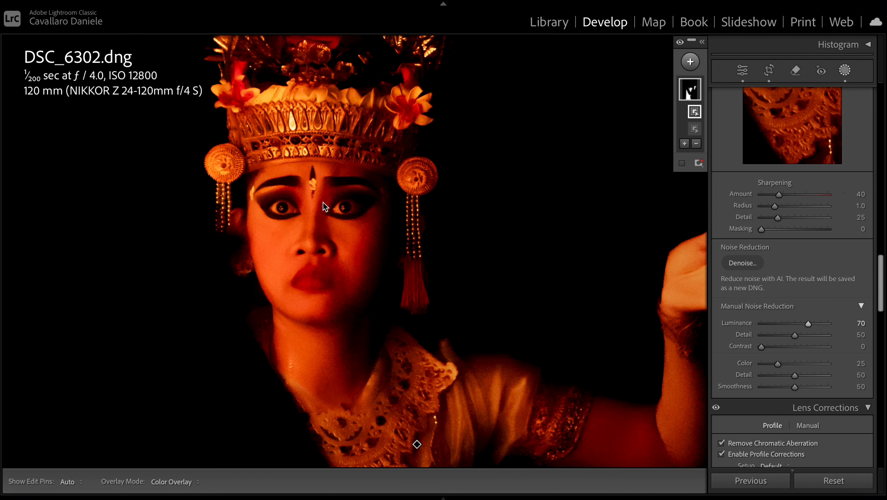
key(super+equal)
key(super+minus)
- Set the mask's Texture to 100 and review the dancer both close up and in the full frame
scroll(826, 329, up, 10)
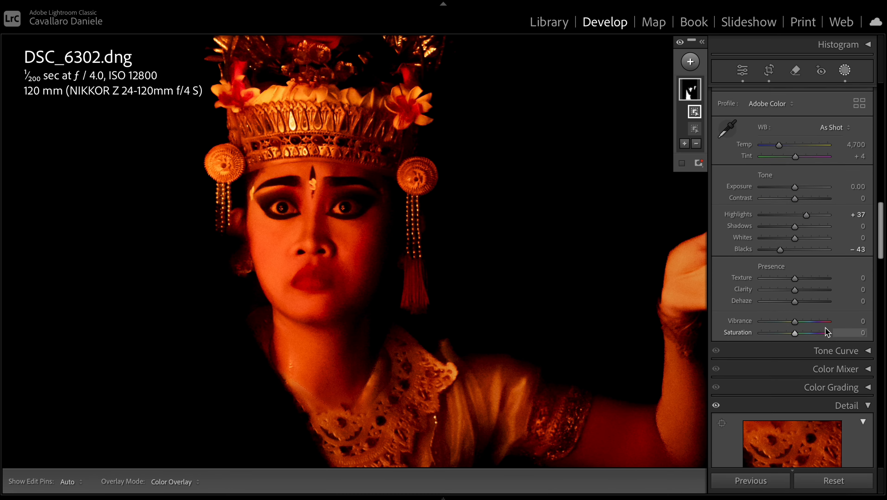
scroll(826, 328, up, 10)
scroll(825, 327, up, 5)
scroll(825, 328, down, 10)
drag(797, 206, 837, 206)
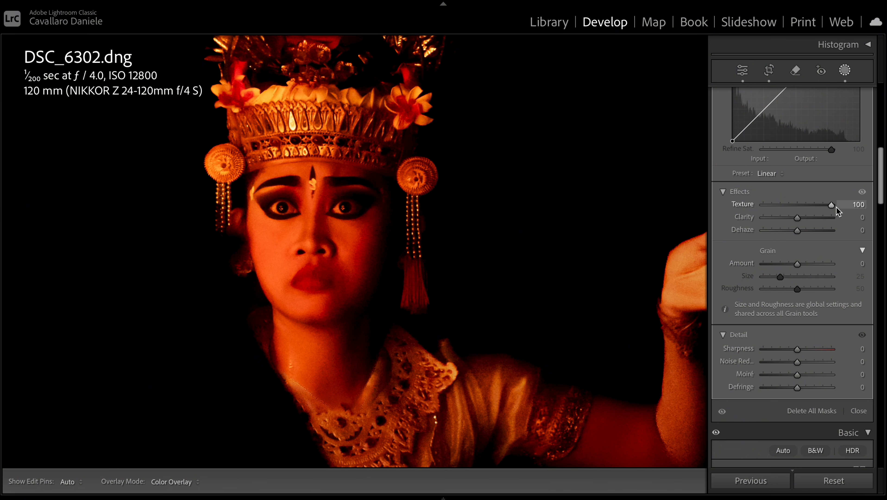
drag(836, 206, 838, 206)
key(z)
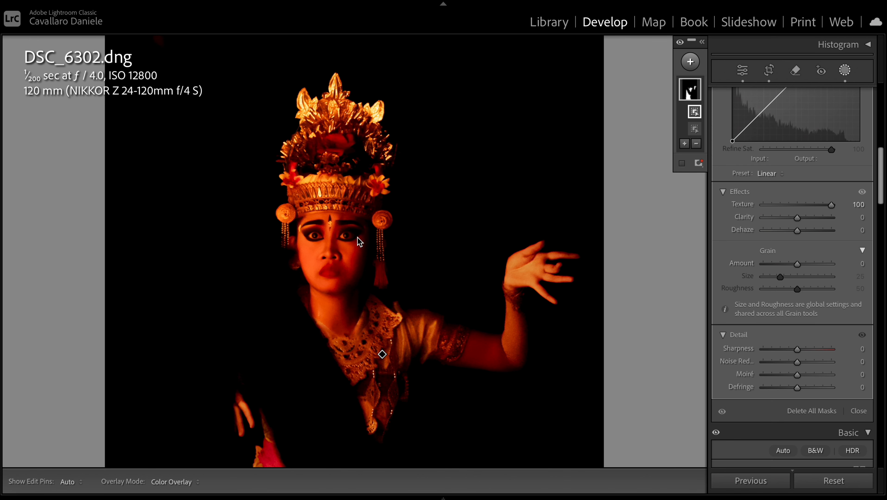
key(z)
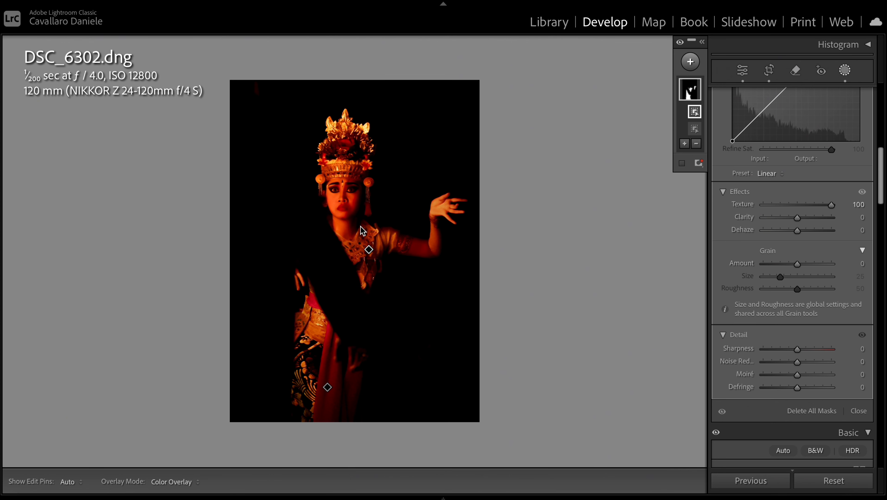
key(z)
key(z)
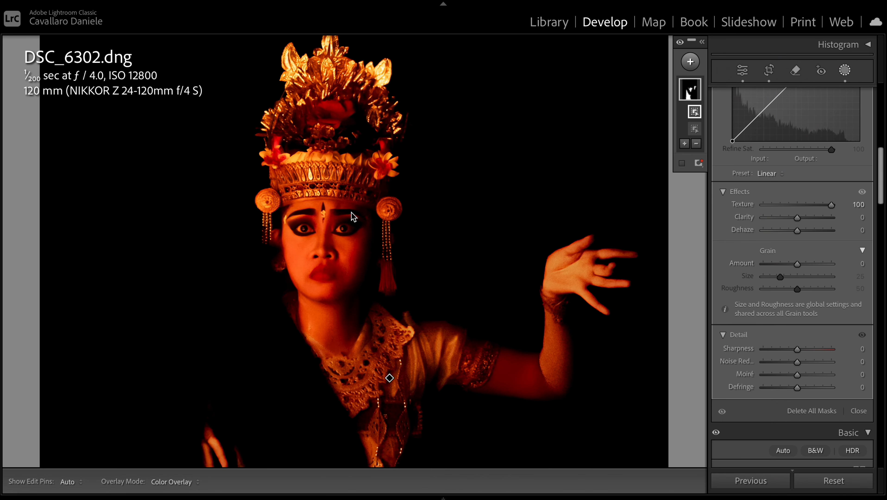